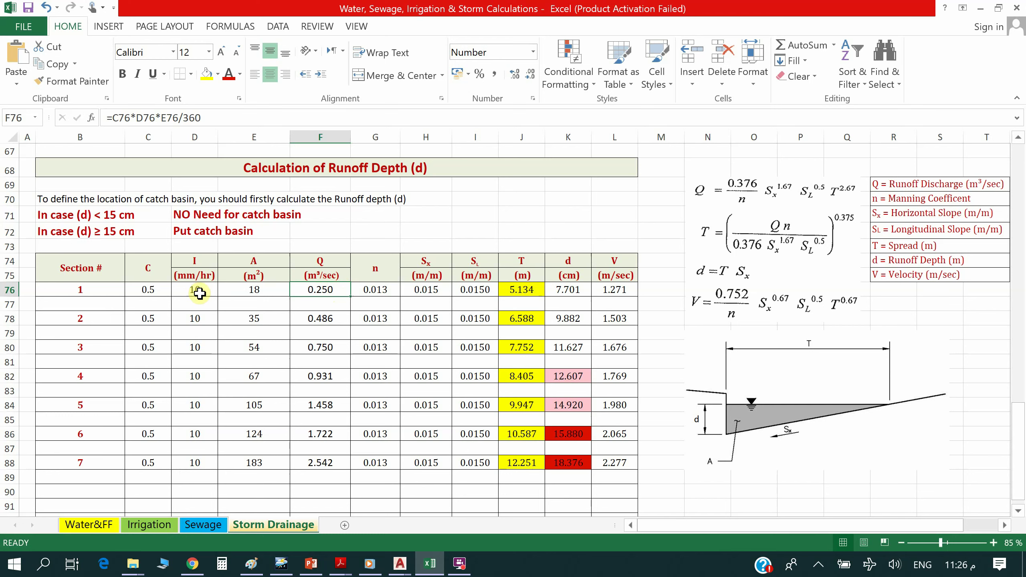
Examine section 1's Manning coefficient, area, discharge formula, longitudinal slope and spread formula in the runoff depth table
left_click(375, 293)
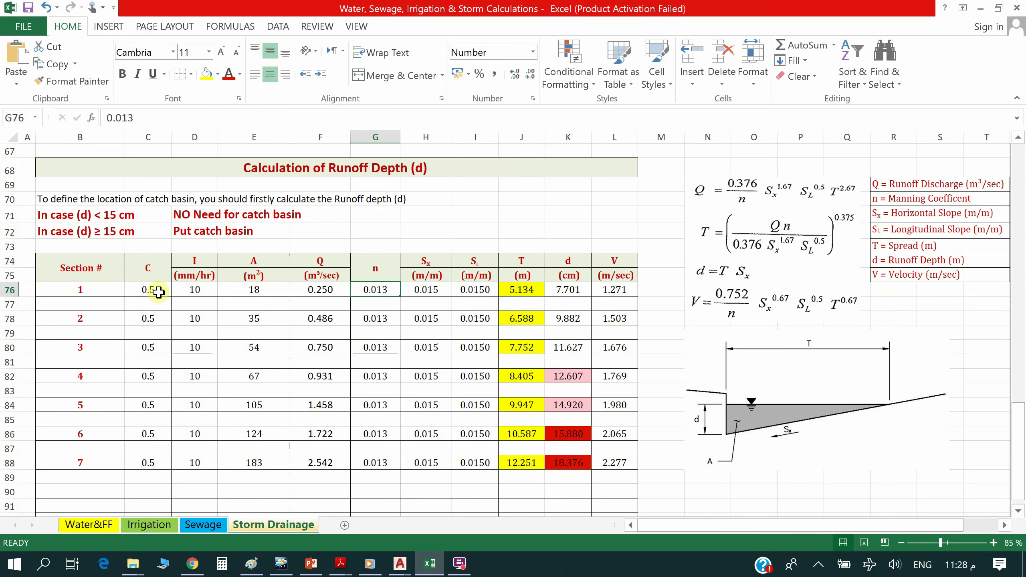
left_click(265, 290)
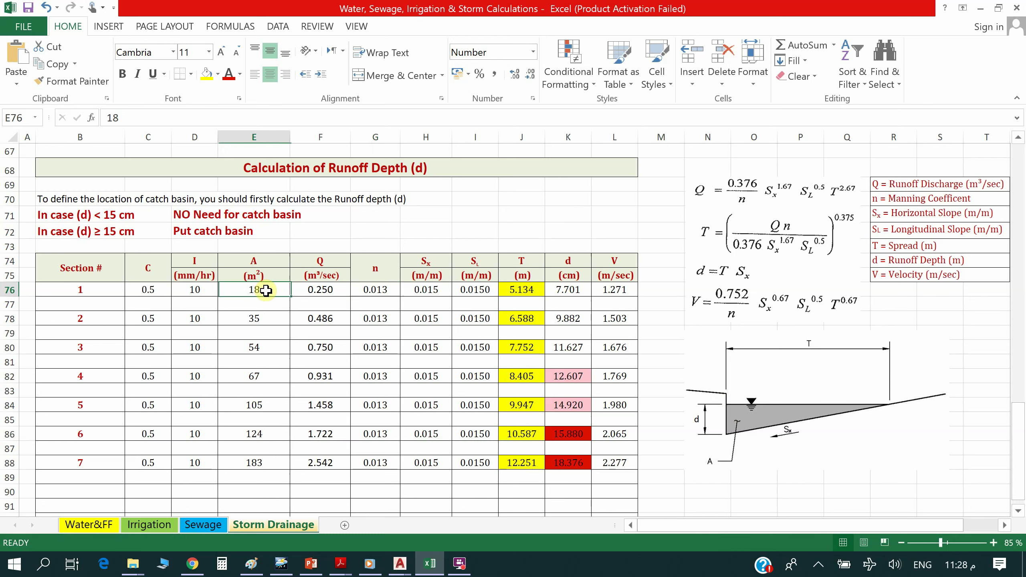
left_click(327, 290)
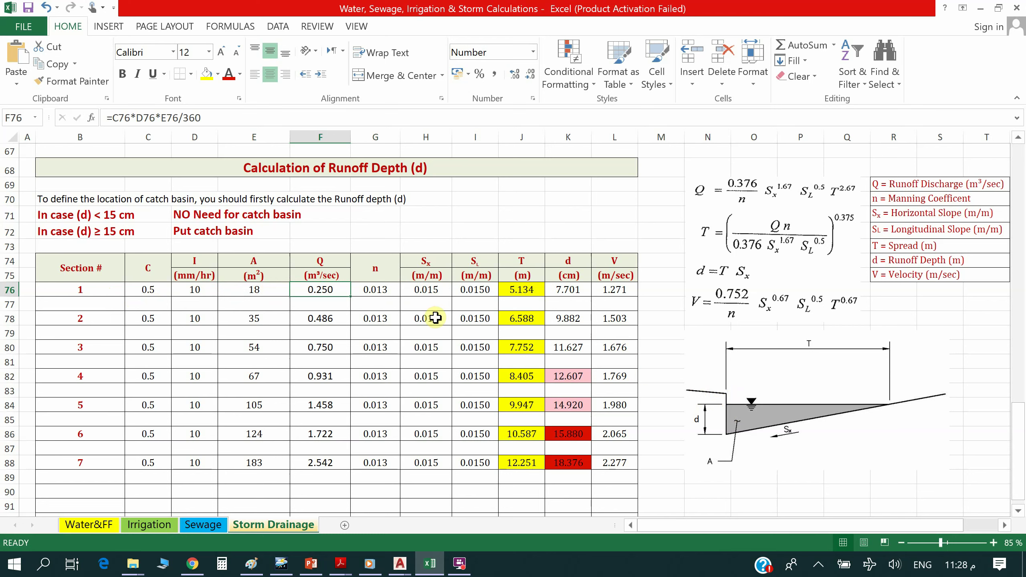
left_click(482, 291)
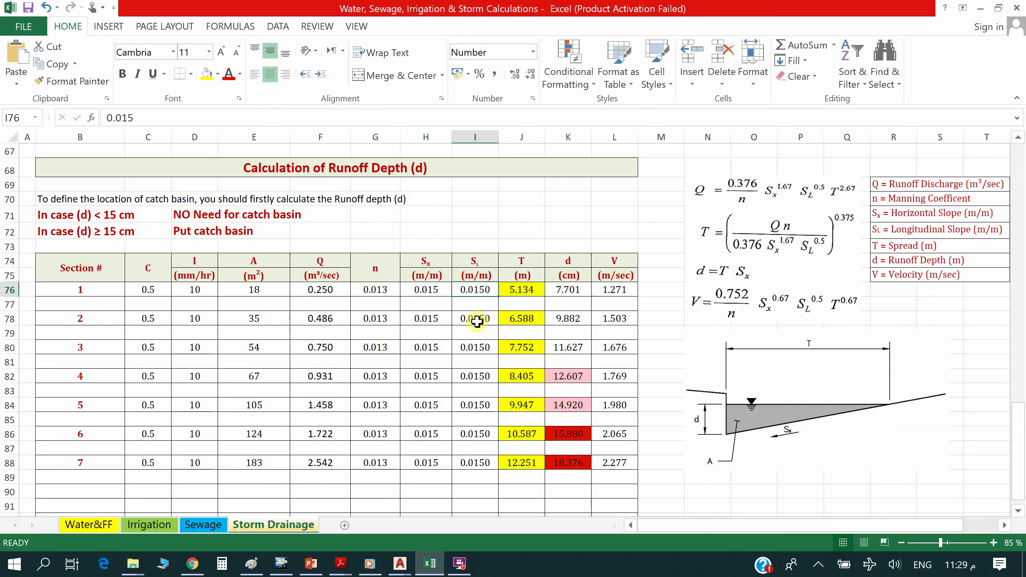
left_click(520, 291)
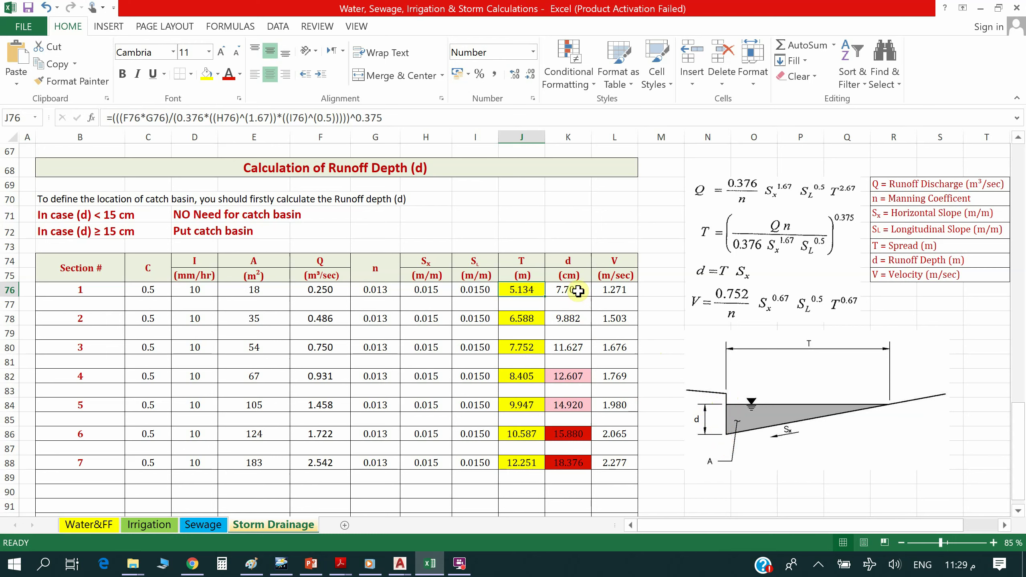
Review the runoff depth formulas in column K and the corresponding areas for the sections against the 15 cm catch basin criterion
left_click(570, 317)
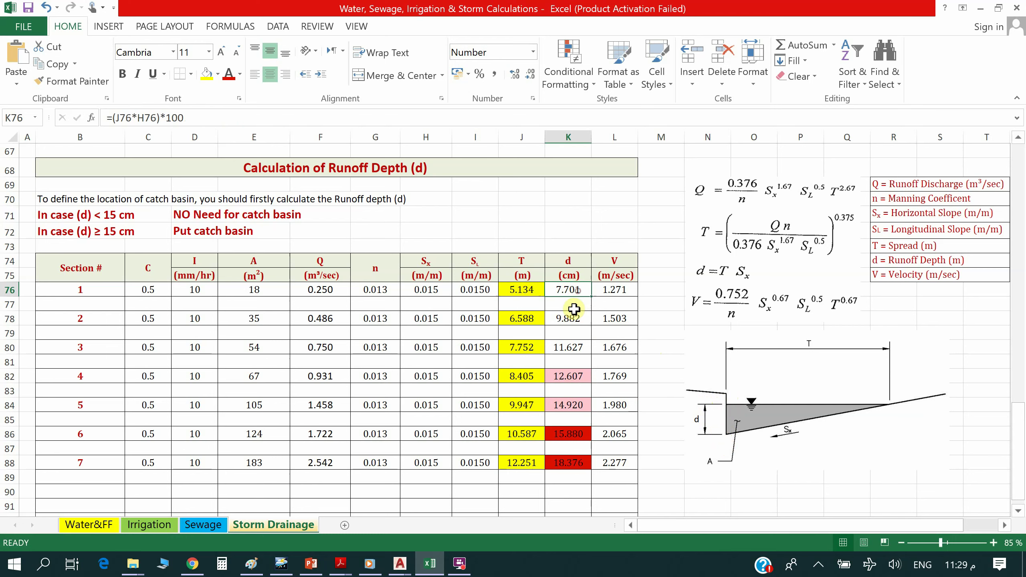
left_click(578, 347)
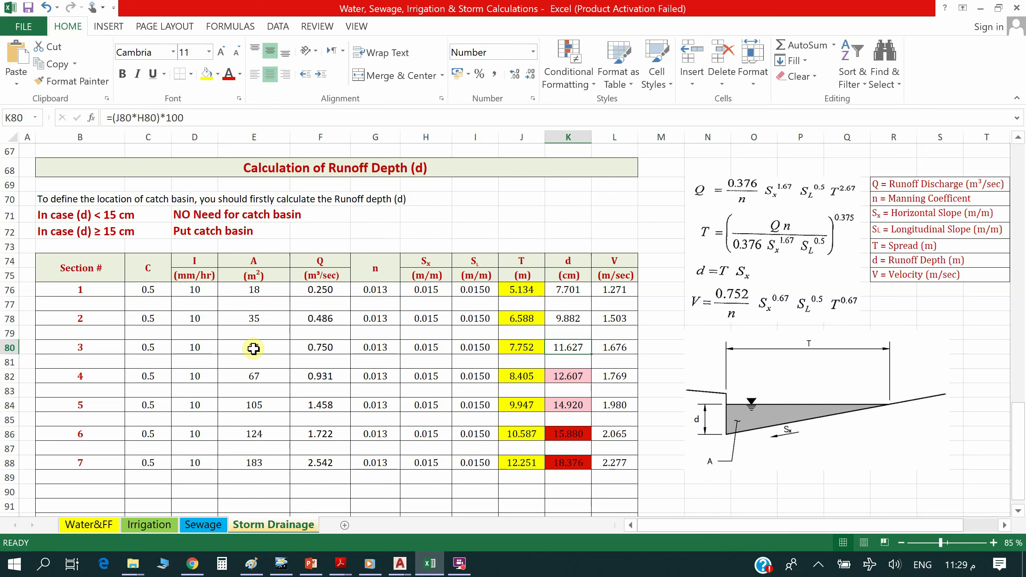
left_click(258, 405)
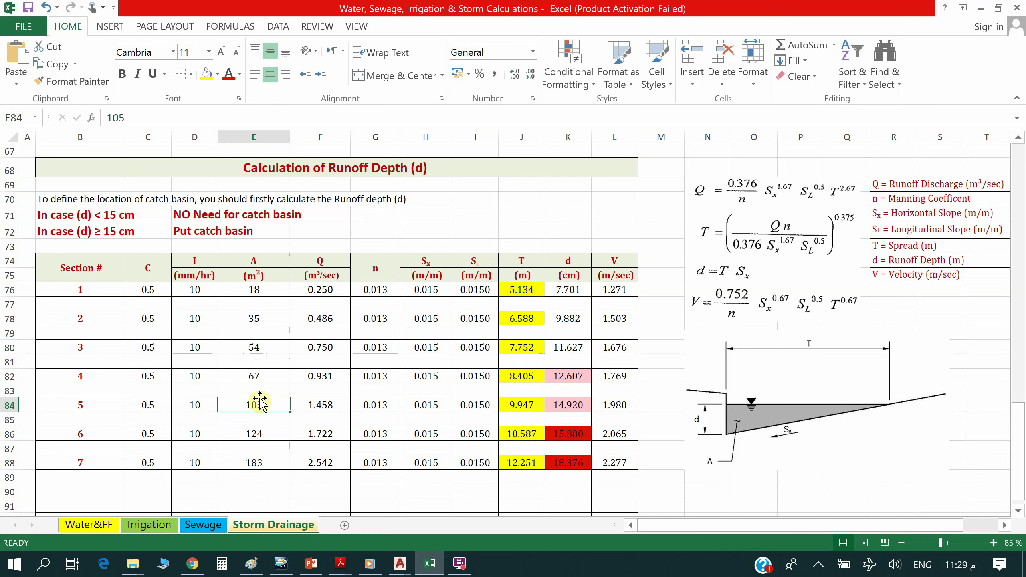
left_click(568, 375)
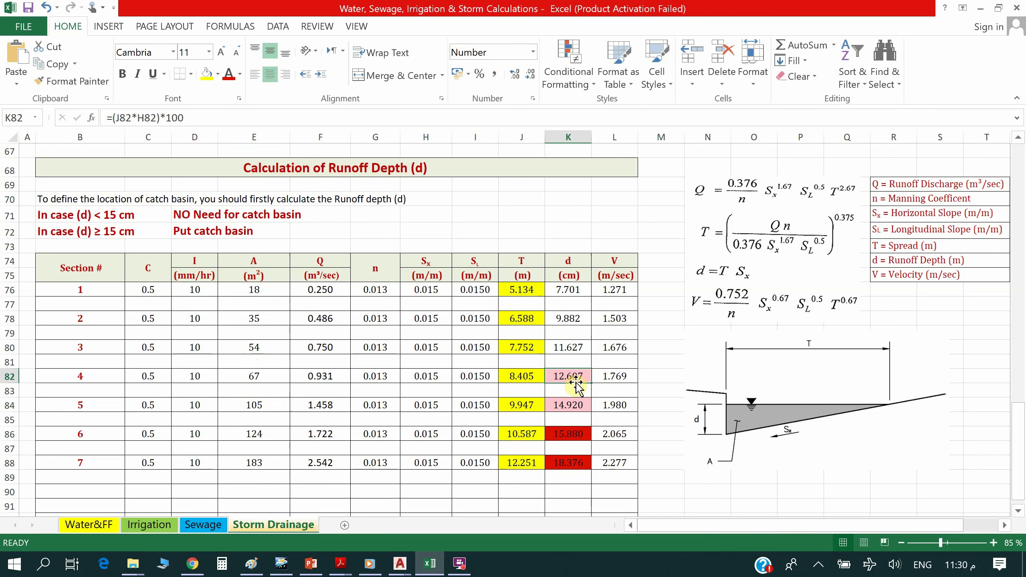
left_click(569, 403)
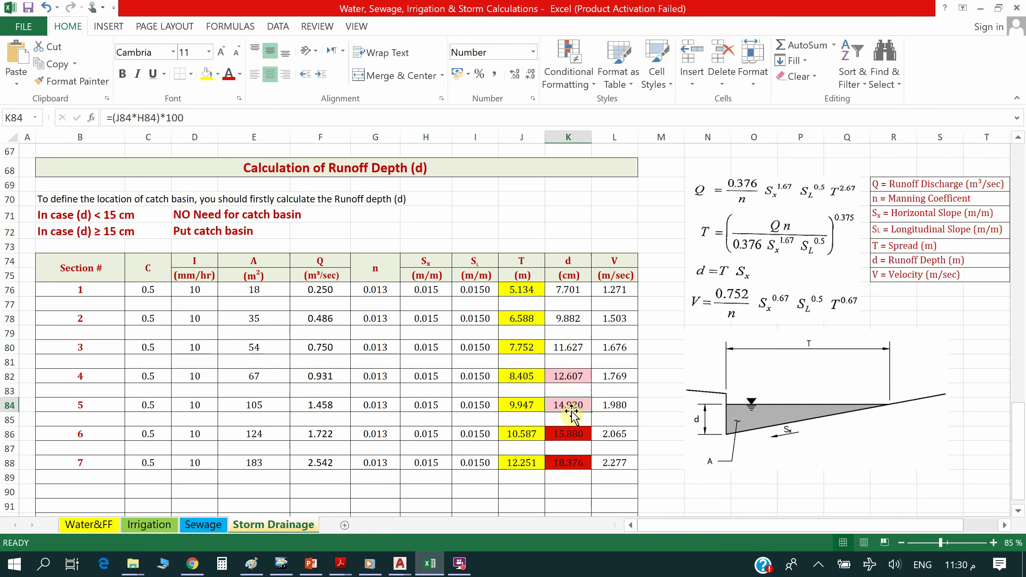
left_click(262, 411)
left_click(259, 432)
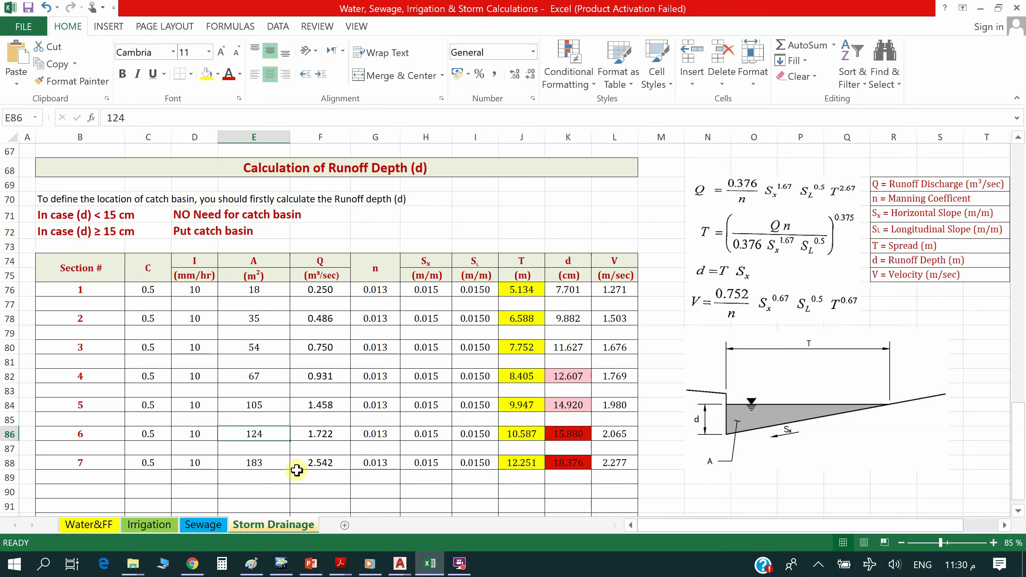
left_click(570, 463)
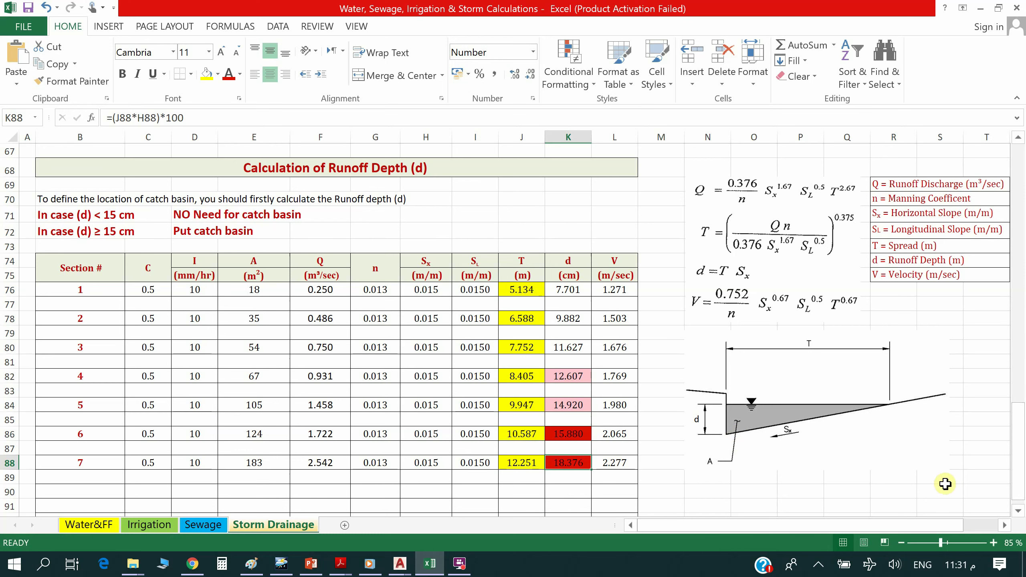
left_click(839, 493)
left_click(814, 495)
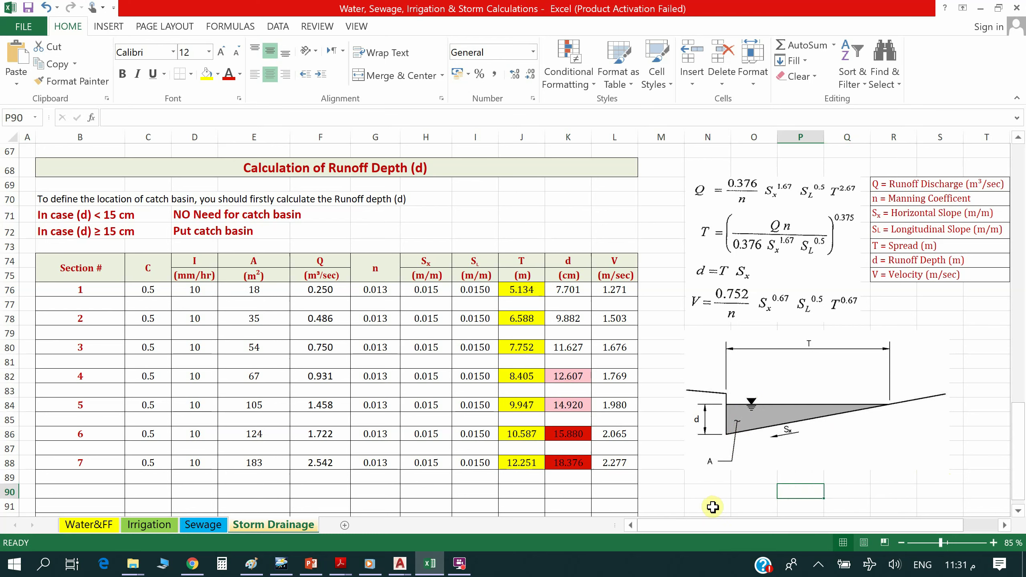
Switch to the XR-MSTR-NET.dwg drawing in AutoCAD and activate real-time panning
left_click(400, 564)
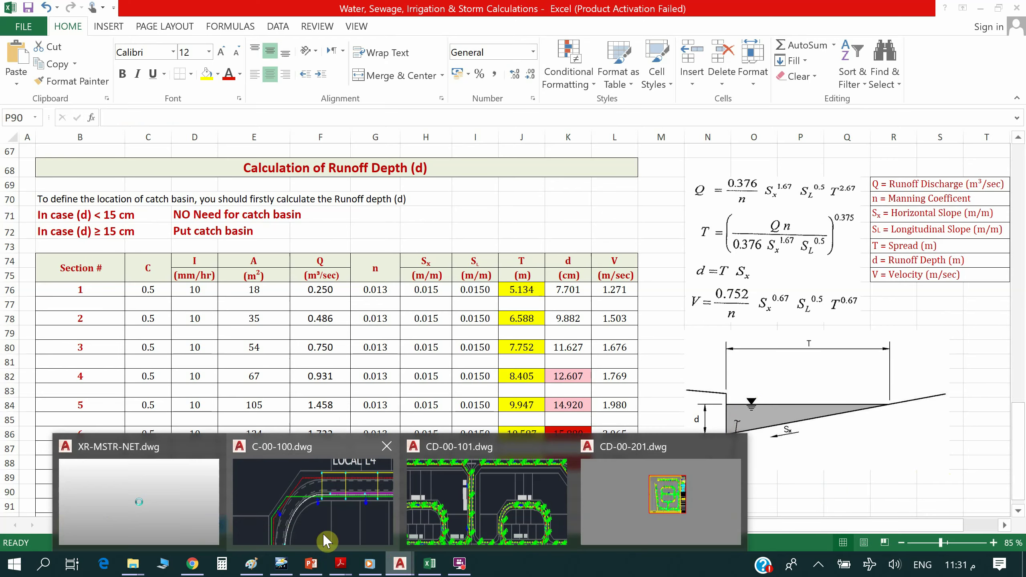
left_click(146, 510)
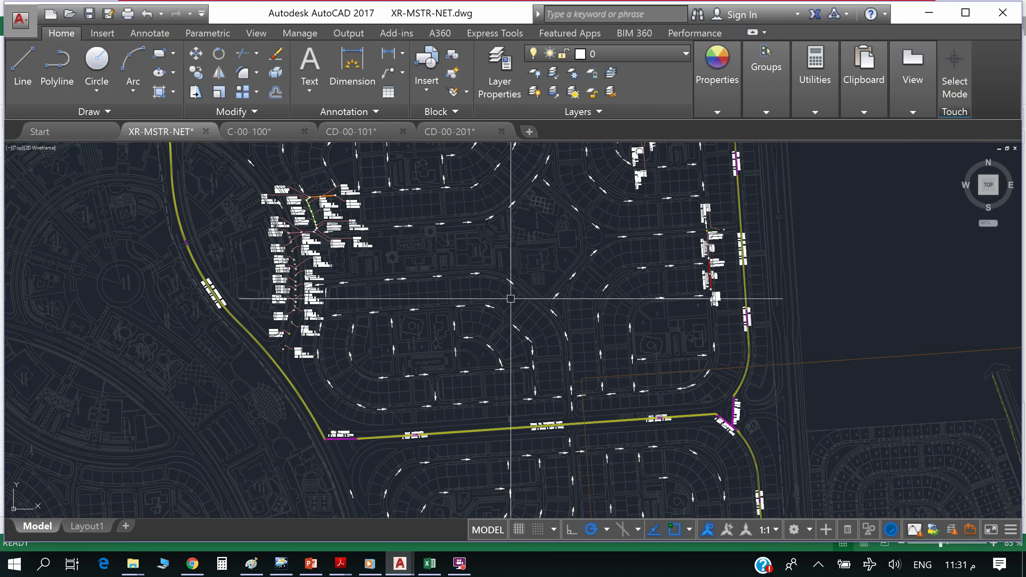
type("p")
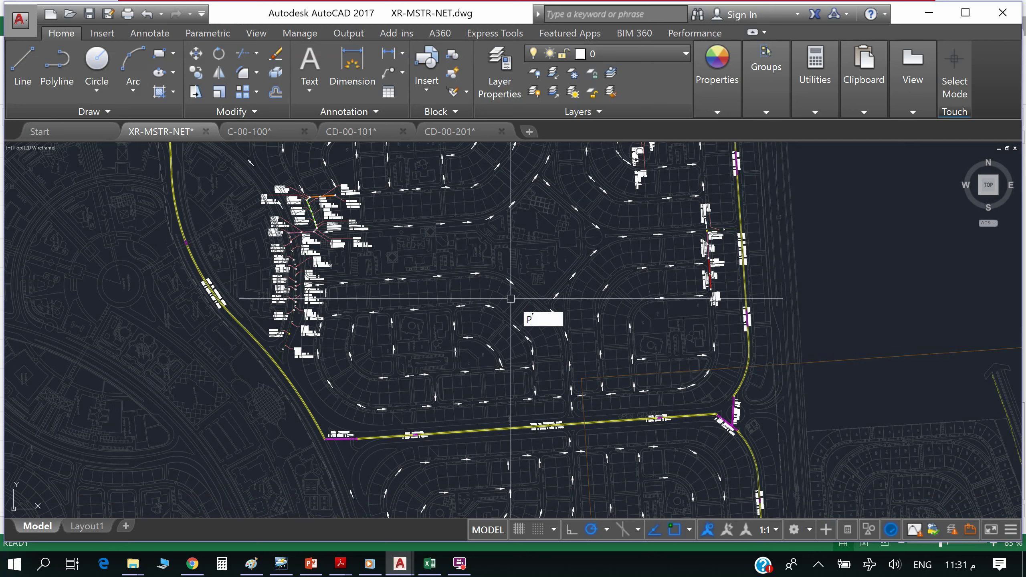
key("Return")
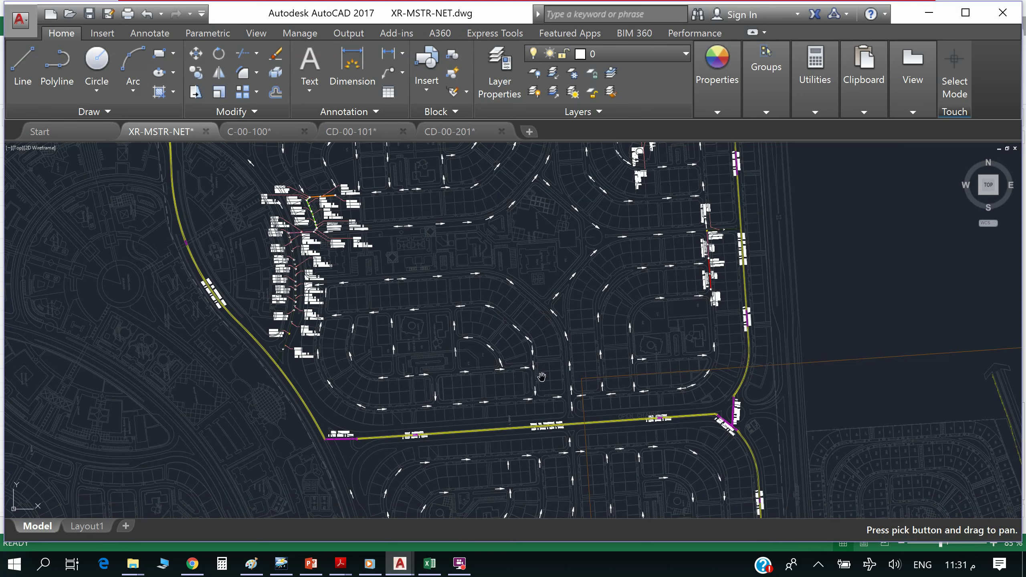
key("Escape")
Examine the surface flow arrows on the curved streets upstream of manhole MH-A-9
scroll(422, 248, "down", 3)
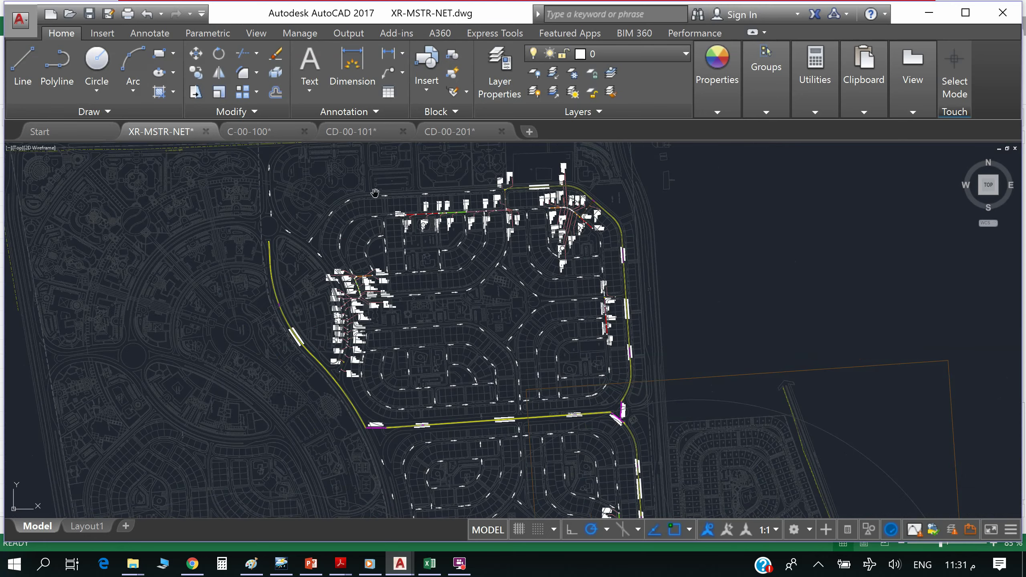
scroll(375, 193, "up", 8)
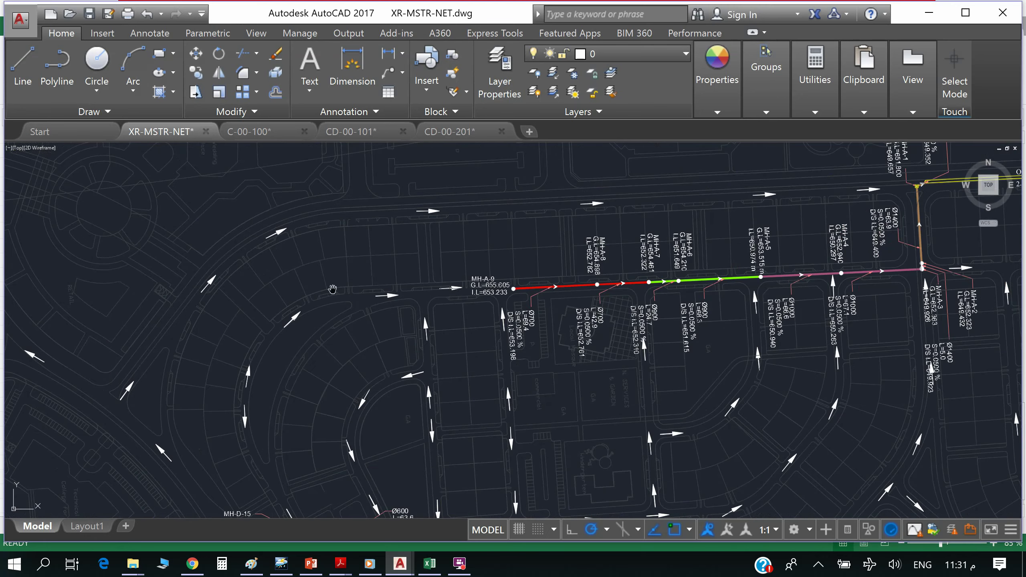
scroll(332, 289, "down", 2)
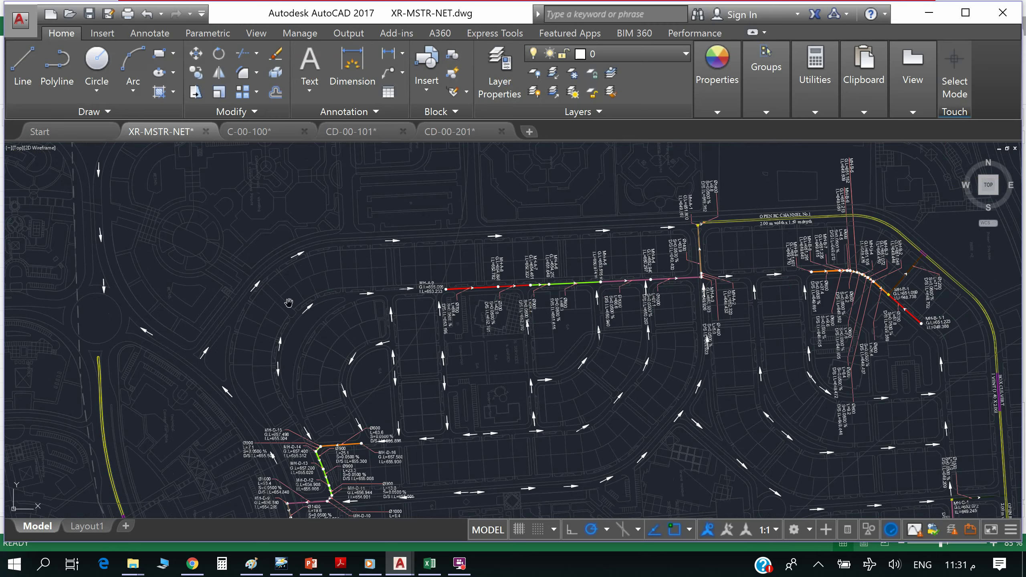
scroll(290, 304, "down", 2)
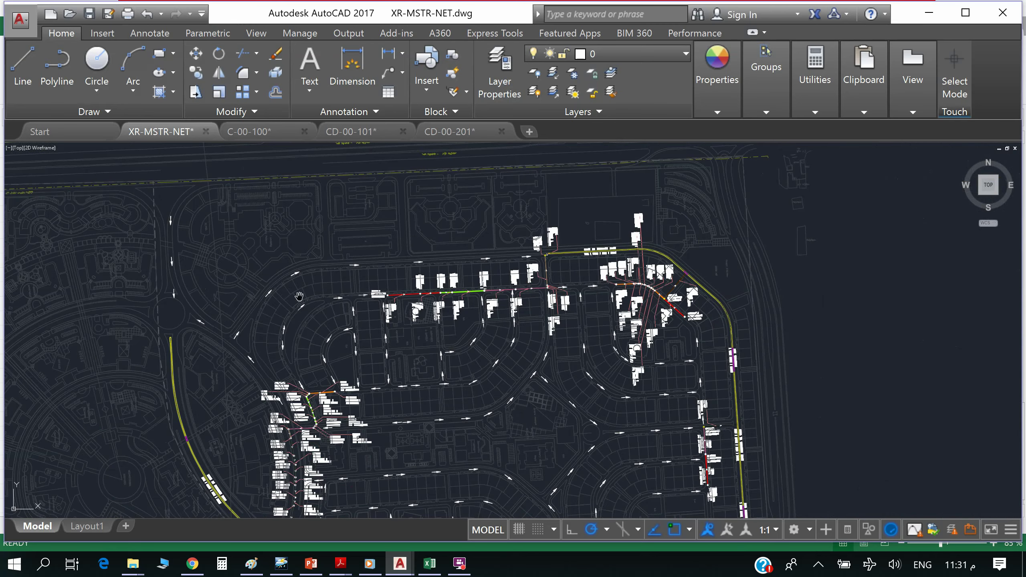
scroll(313, 290, "up", 4)
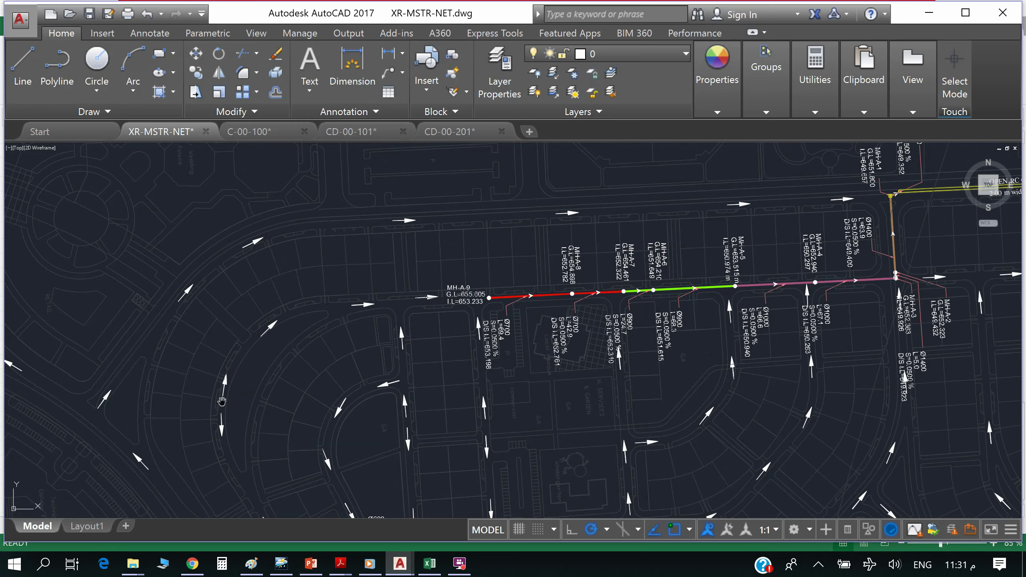
scroll(211, 409, "up", 5)
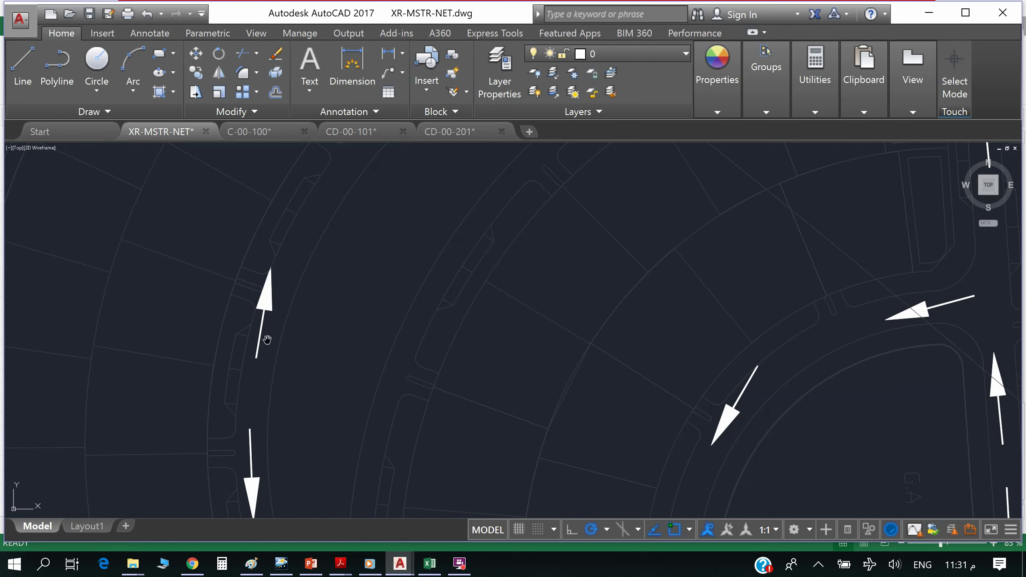
scroll(246, 395, "down", 3)
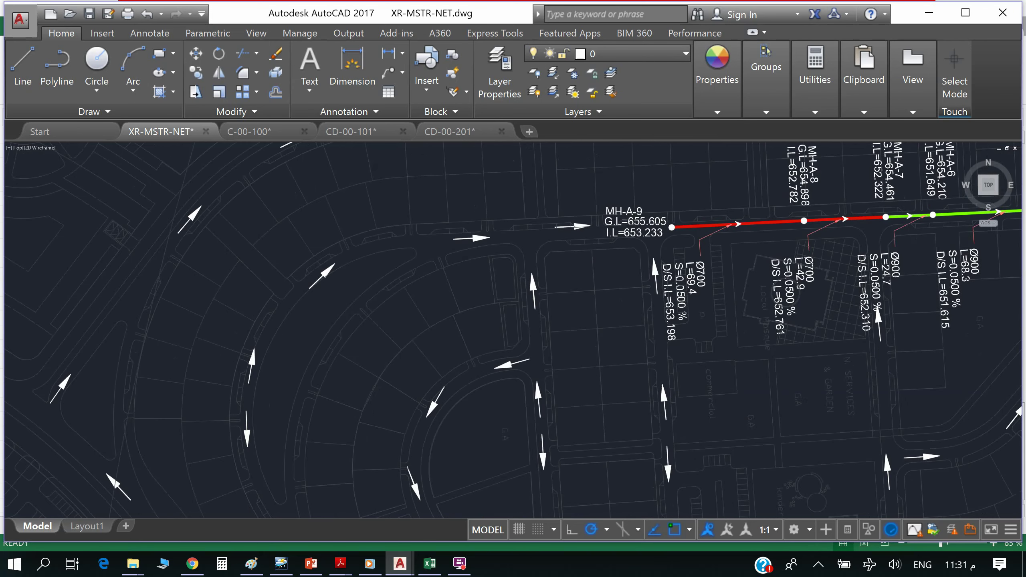
scroll(242, 397, "down", 2)
scroll(242, 394, "up", 2)
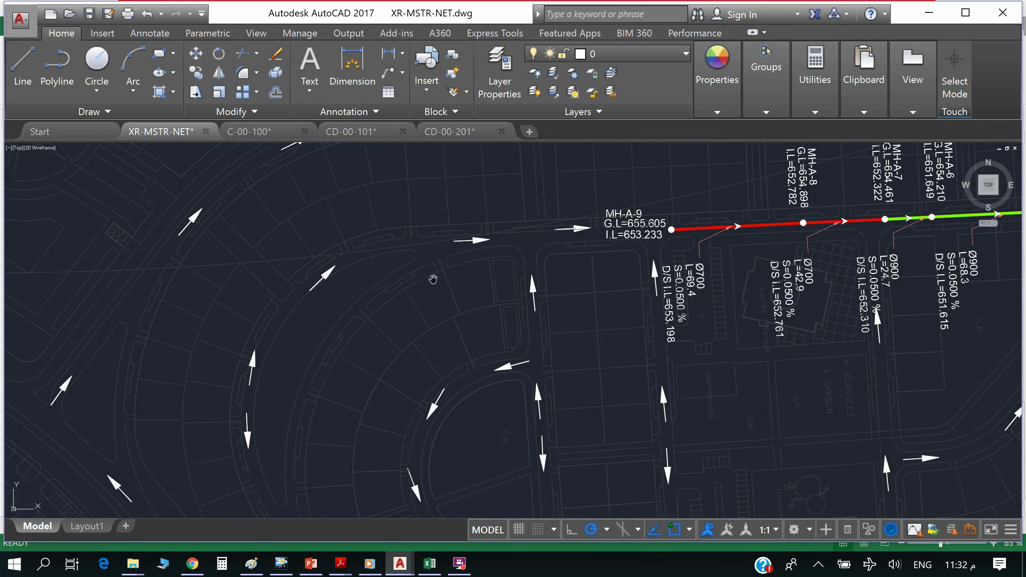
Follow storm line A from manhole MH-A-9 through its pipe segments to MH-A-3, reading the diameters and slopes
left_click_drag(416, 356, 251, 383)
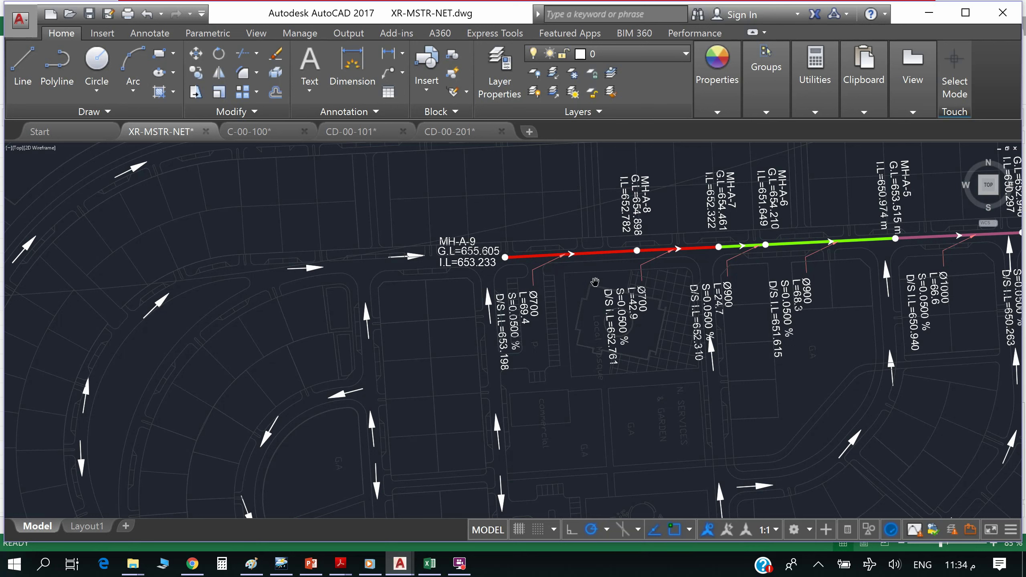
mouse_move(752, 368)
left_mouse_down()
mouse_move(687, 395)
mouse_move(493, 368)
mouse_move(464, 352)
left_mouse_up()
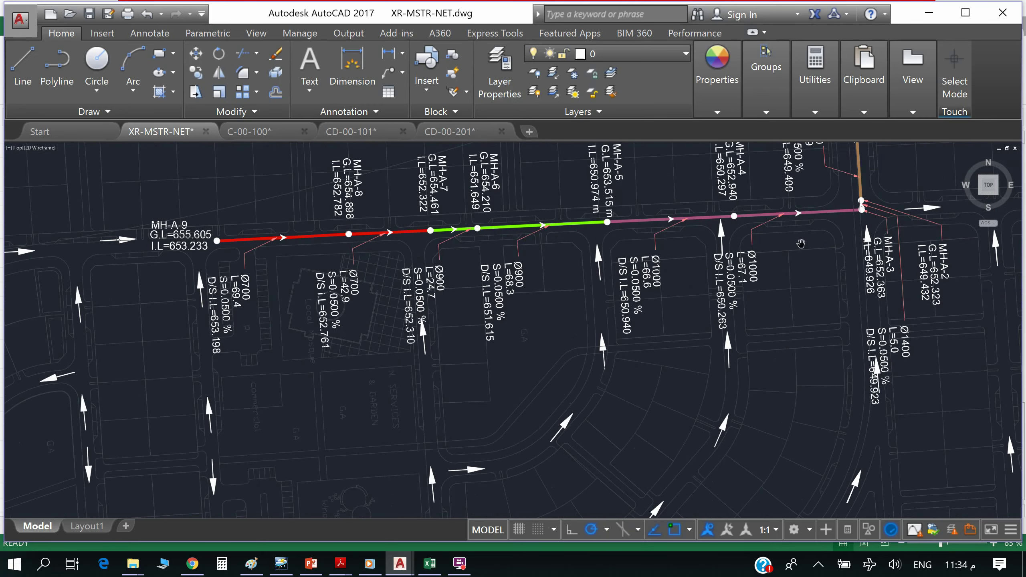
left_click_drag(800, 252, 429, 258)
scroll(430, 259, "down", 5)
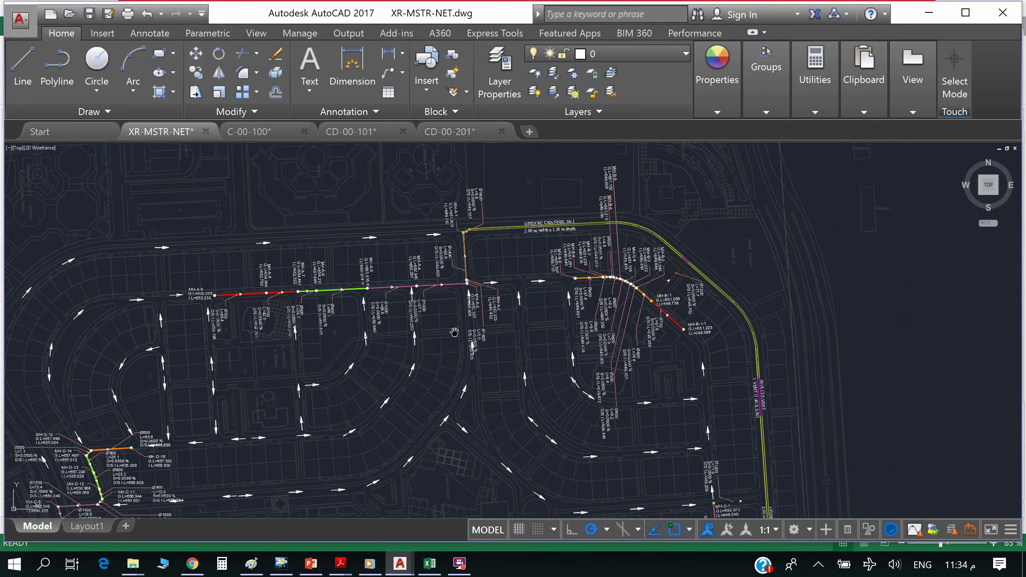
scroll(449, 194, "up", 5)
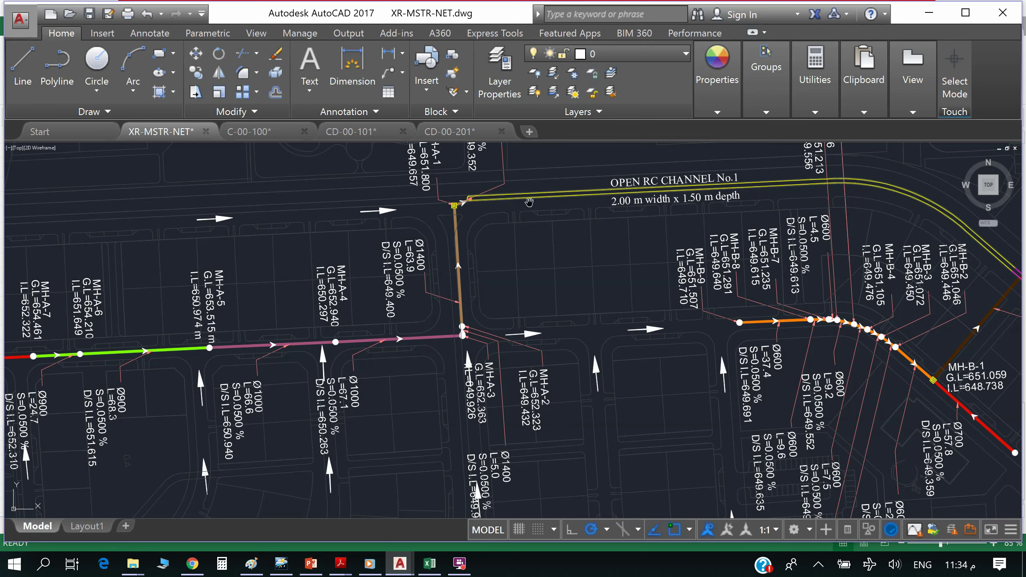
Inspect the Ø1400 connection from manhole MH-A-1 into Open RC Channel No.1
left_click_drag(509, 210, 313, 237)
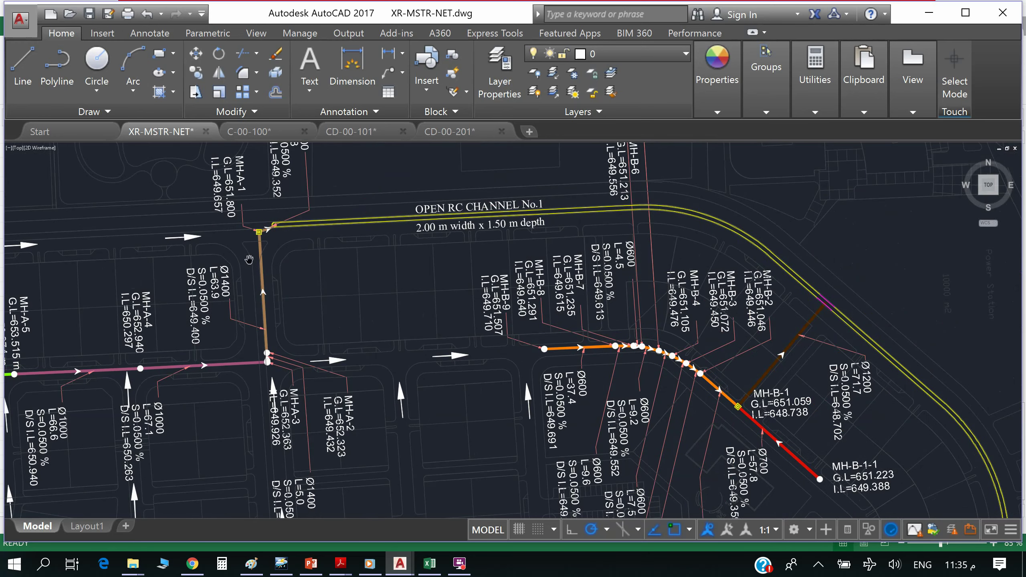
scroll(257, 239, "up", 5)
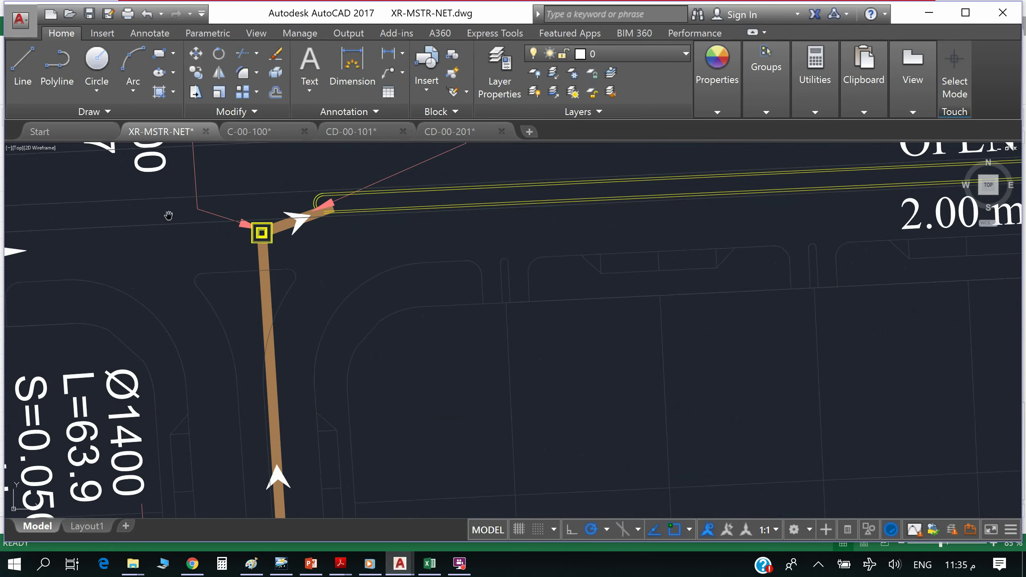
scroll(232, 291, "down", 2)
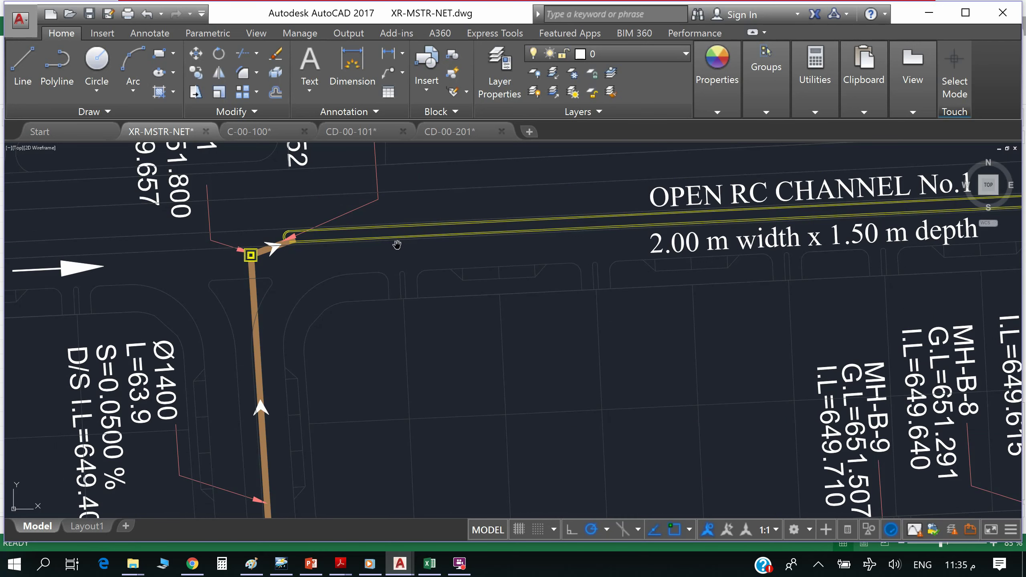
scroll(287, 243, "down", 4)
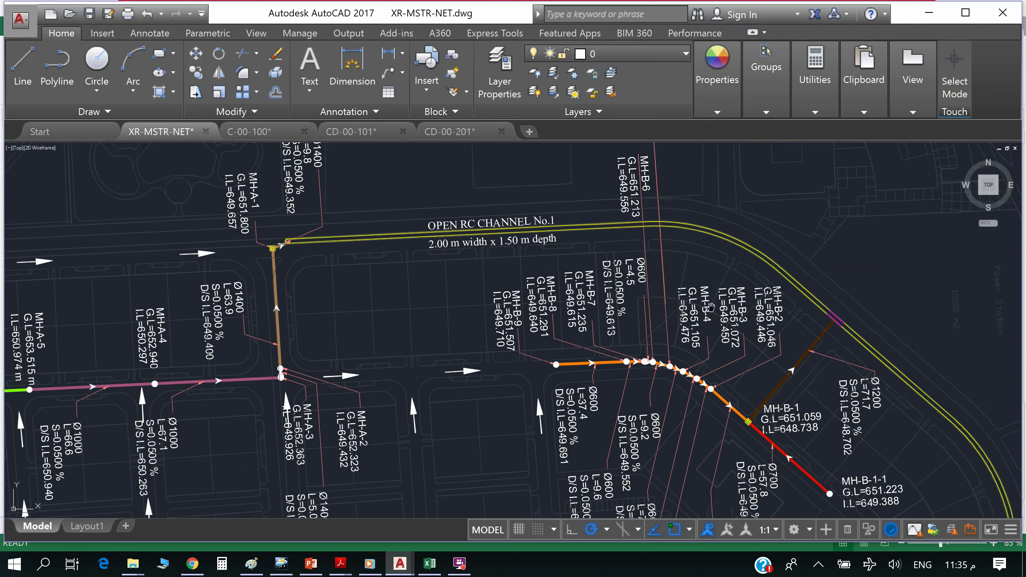
Follow Open RC Channel No.1 from the line B outlet near manhole MH-B-1 southward to manhole MH-C-1
scroll(723, 355, "down", 2)
left_click_drag(723, 354, 475, 278)
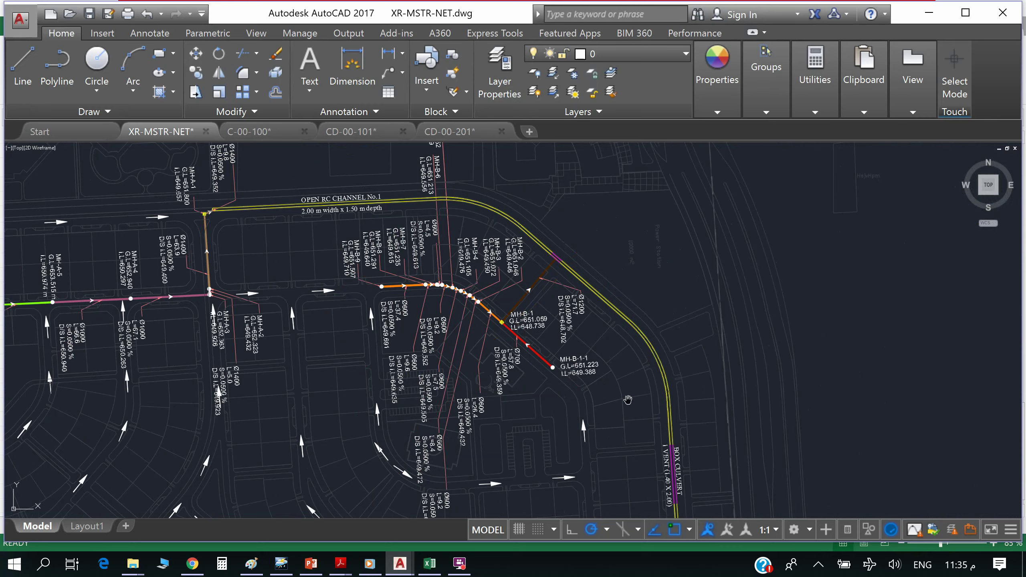
left_click_drag(619, 404, 566, 301)
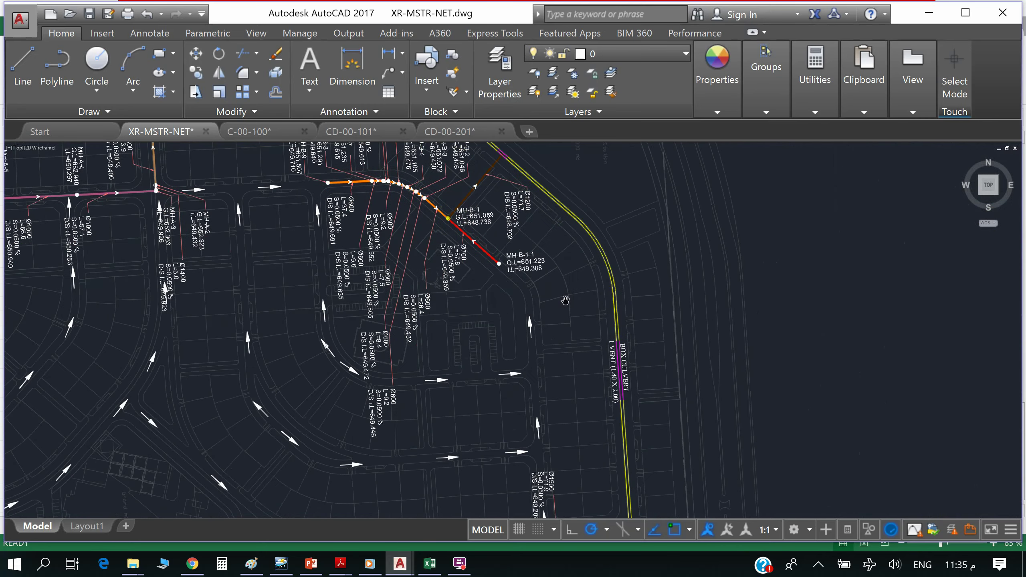
left_click_drag(573, 364, 546, 279)
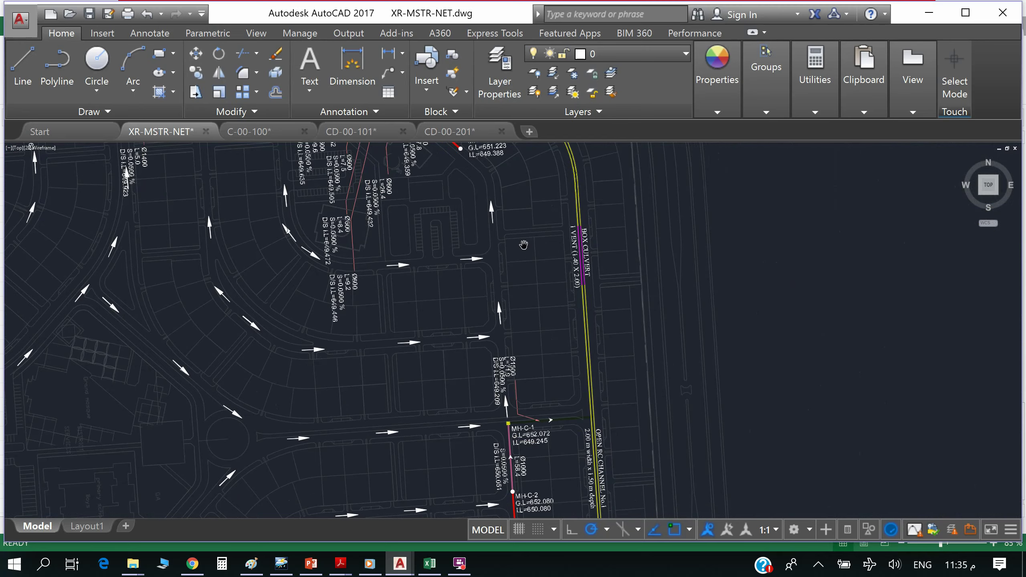
Examine the one-vent (1.40 X 2.00) box culvert on Open RC Channel No.1 between the line B and line C outlets
left_click_drag(519, 236, 534, 366)
scroll(578, 316, "up", 5)
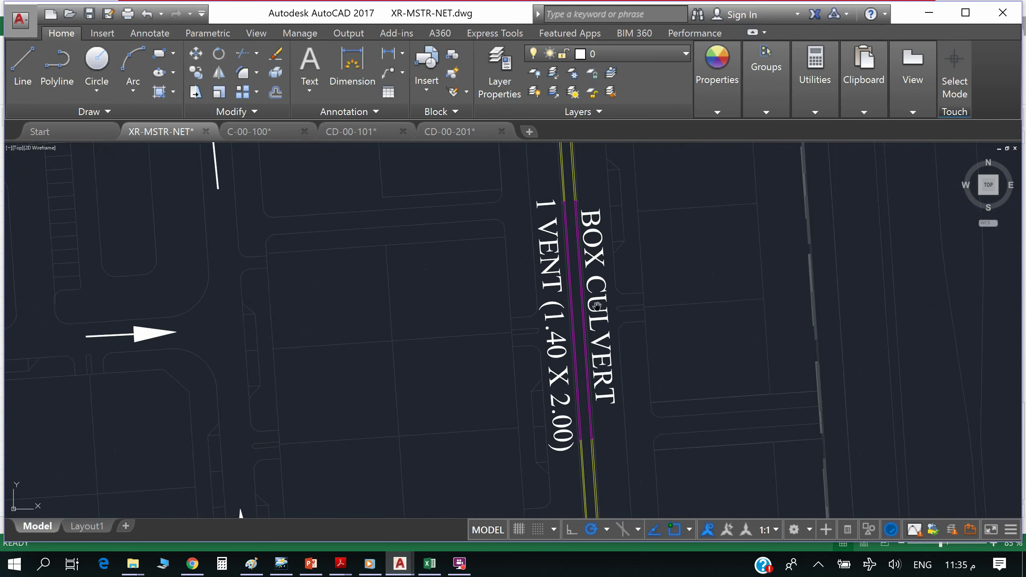
scroll(630, 349, "down", 2)
scroll(567, 314, "down", 3)
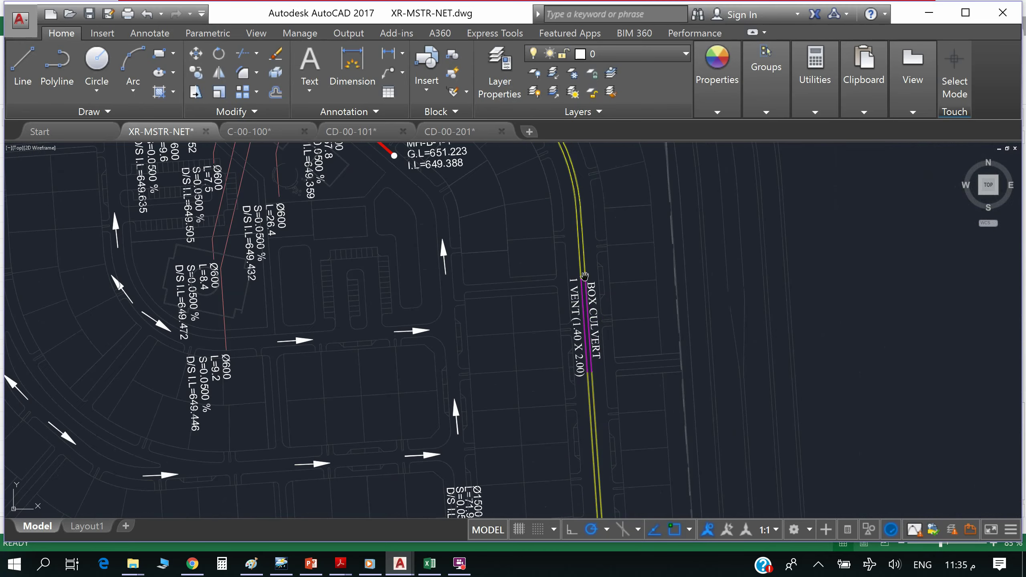
scroll(590, 323, "up", 4)
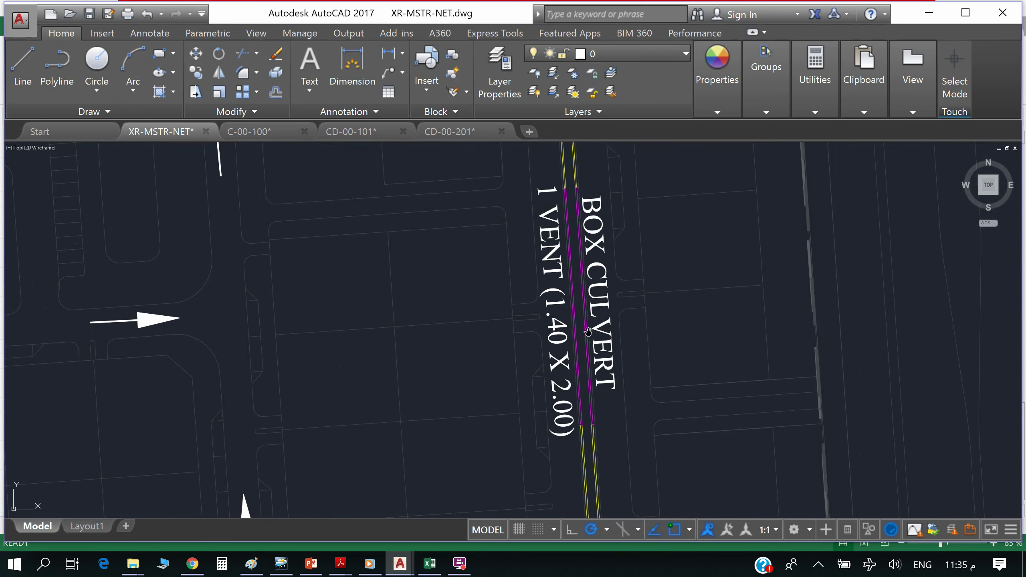
scroll(563, 272, "down", 2)
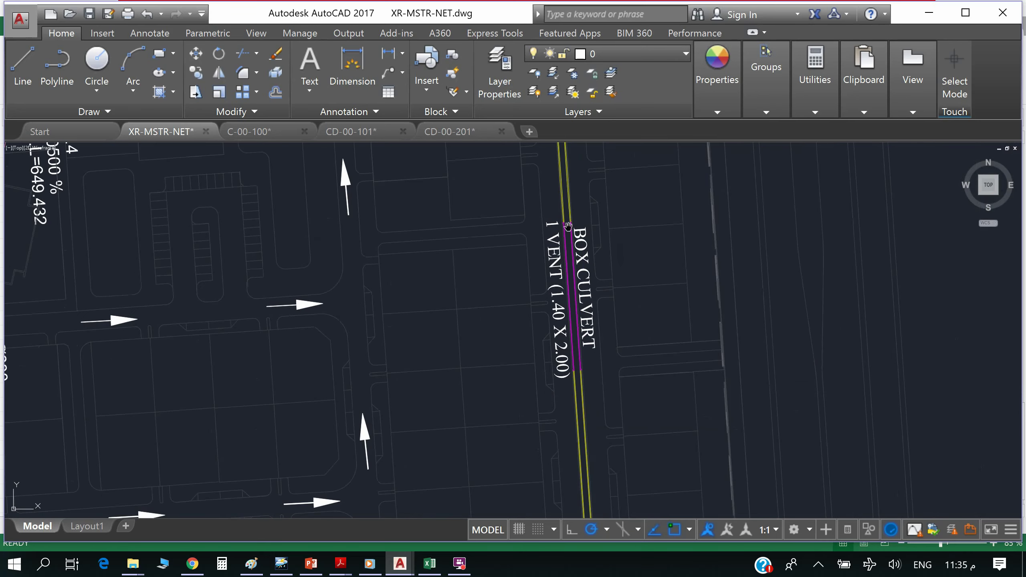
scroll(562, 173, "up", 2)
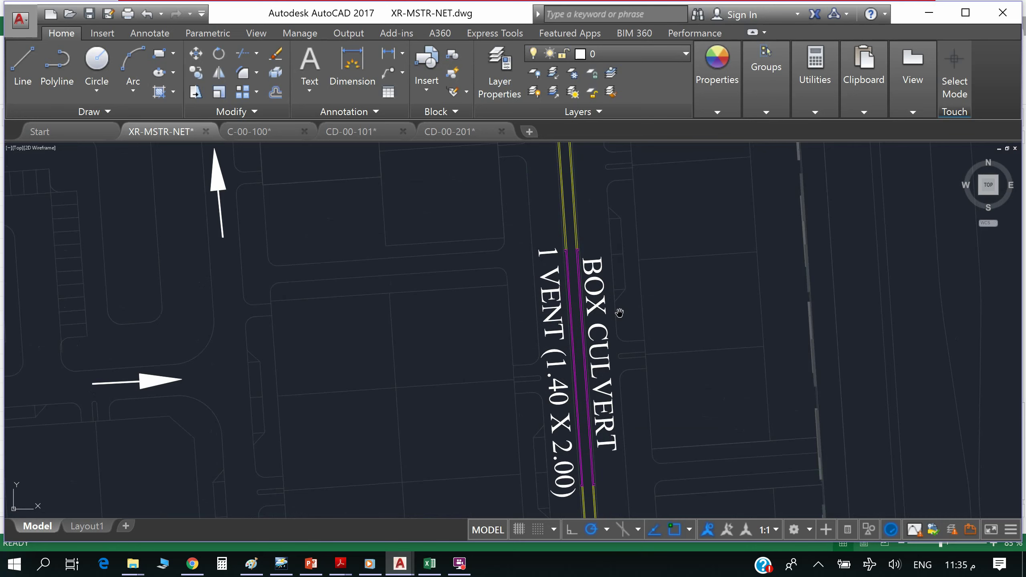
scroll(619, 312, "down", 3)
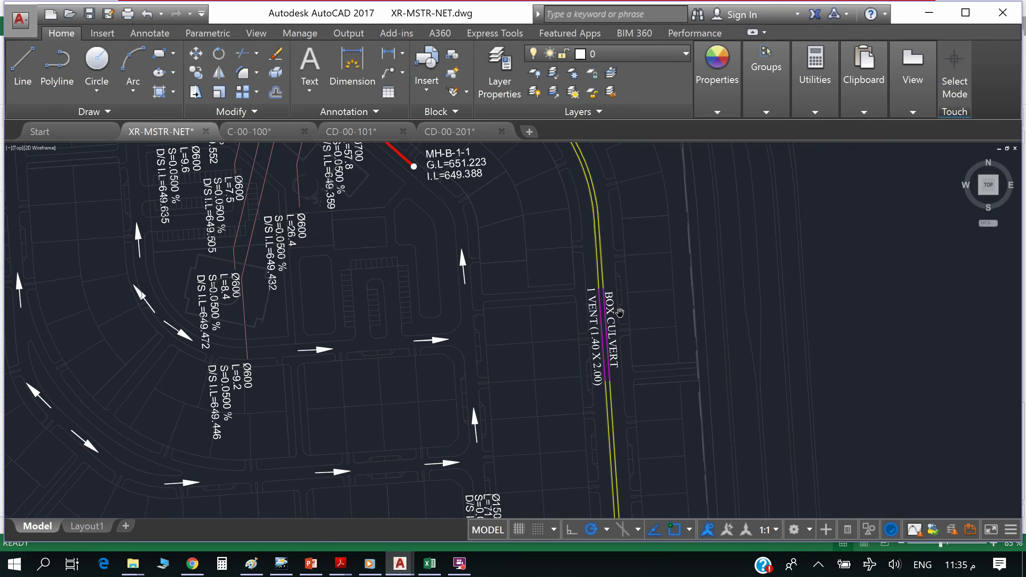
Inspect the outlet pipe from manhole MH-C-1 to Open RC Channel No.1 and the street flow arrows leading to it
scroll(619, 312, "down", 2)
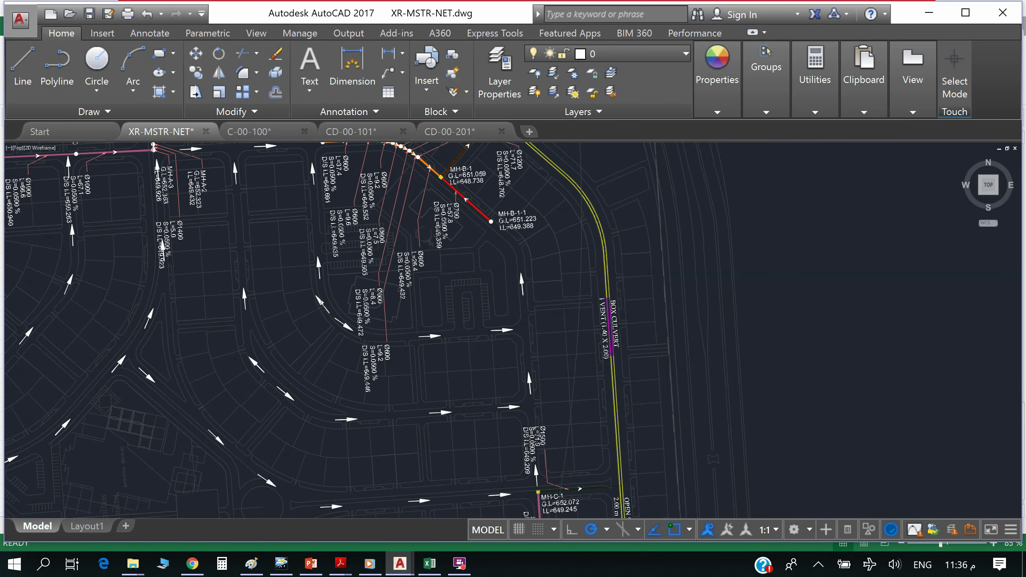
scroll(560, 498, "up", 8)
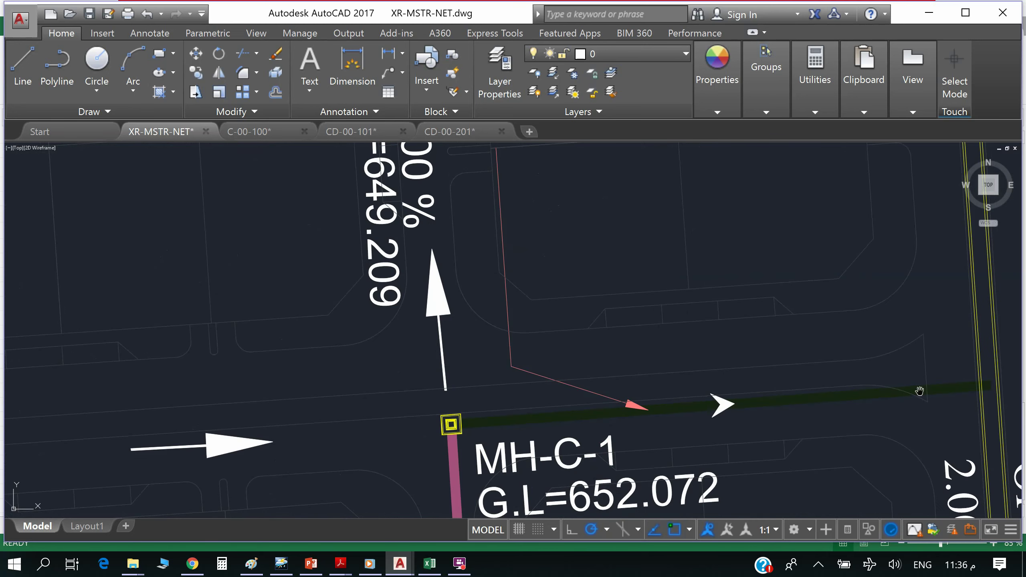
scroll(612, 390, "down", 8)
scroll(572, 399, "down", 10)
scroll(581, 316, "up", 5)
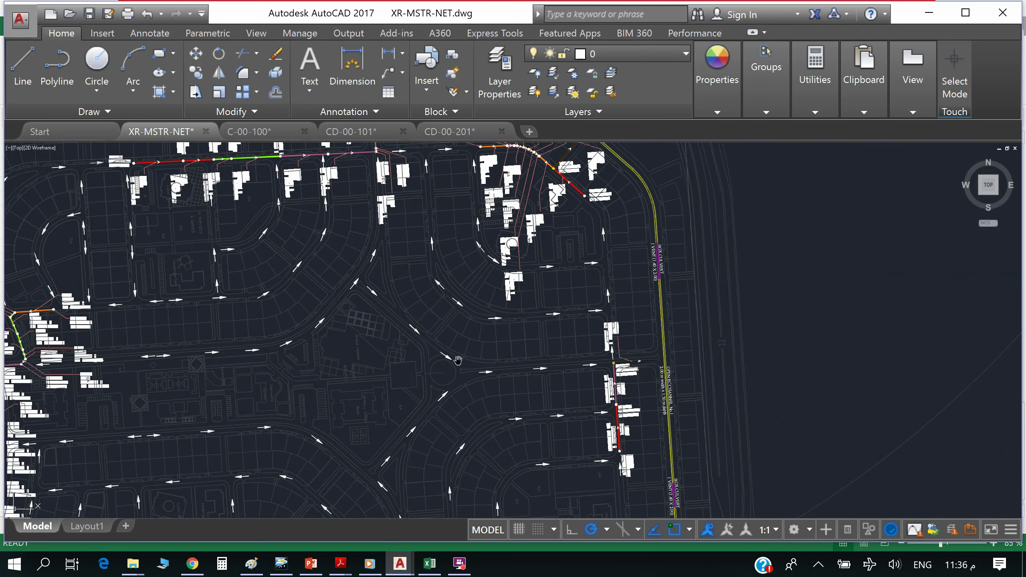
scroll(611, 363, "up", 6)
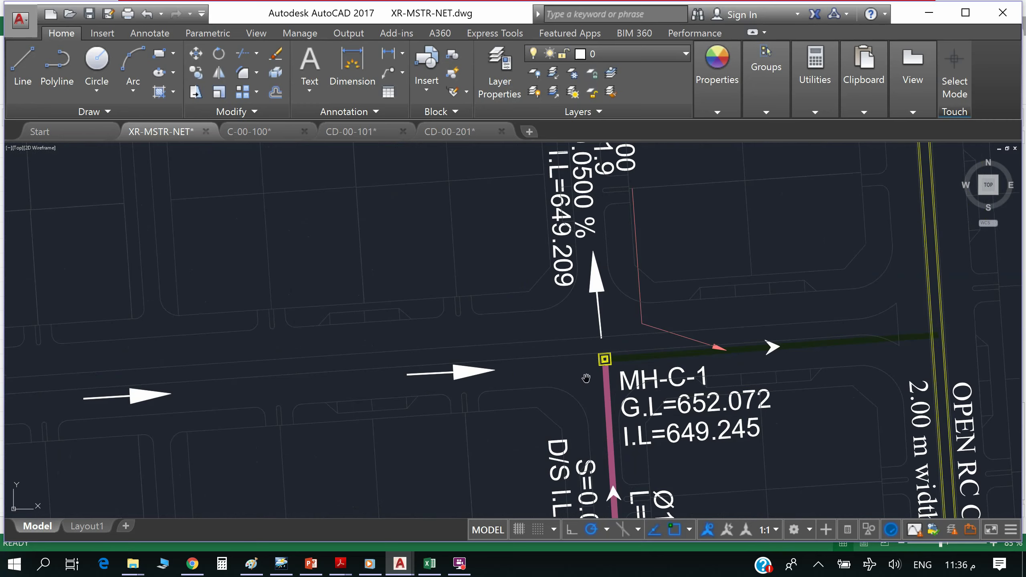
scroll(604, 358, "down", 10)
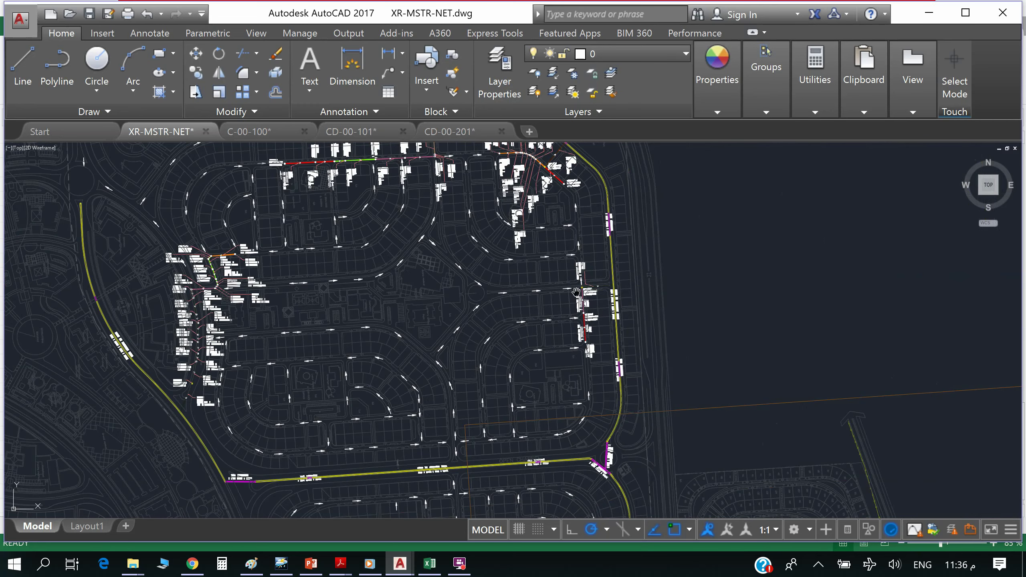
Examine the surface flow arrows converging on manhole MH-C-3 at the upstream end of storm line C
scroll(545, 448, "up", 3)
scroll(545, 447, "up", 2)
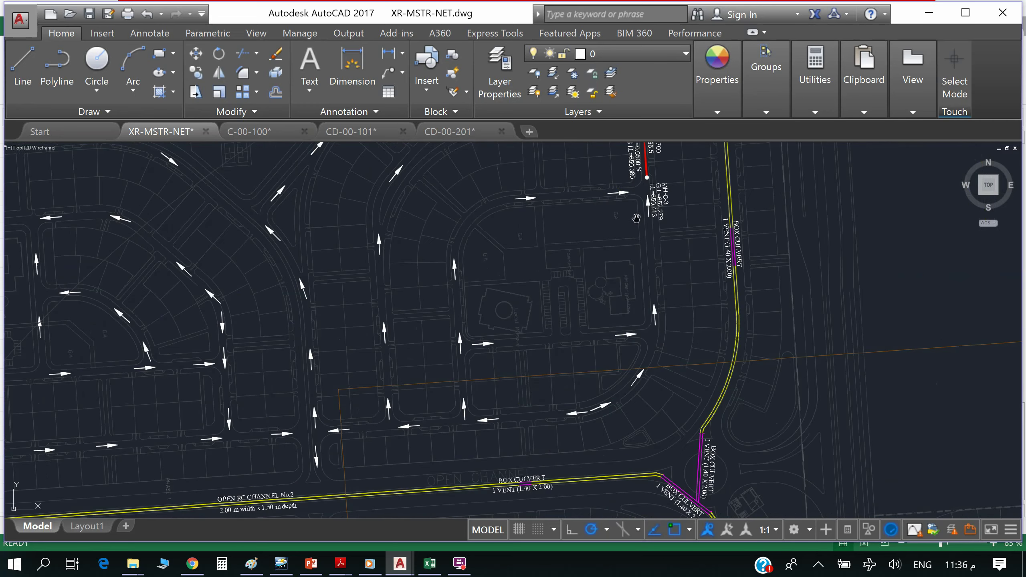
scroll(647, 178, "up", 4)
scroll(643, 183, "up", 1)
scroll(640, 196, "down", 1)
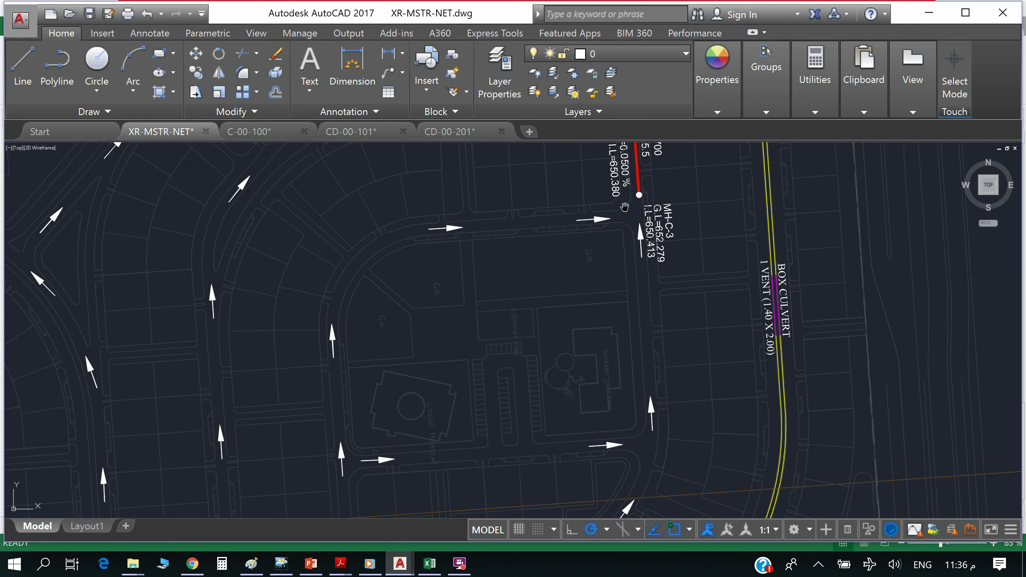
scroll(635, 198, "up", 3)
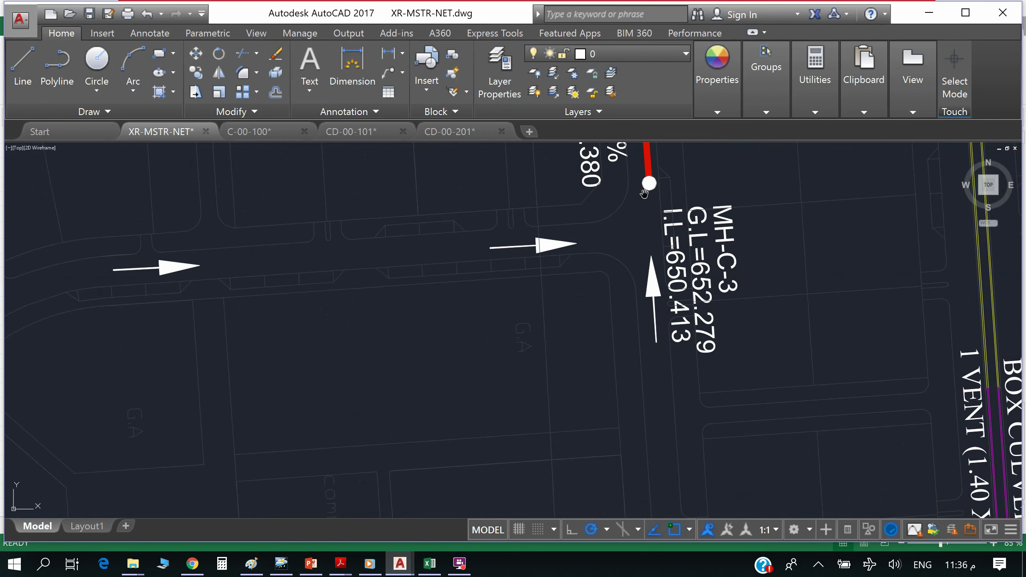
scroll(651, 221, "down", 5)
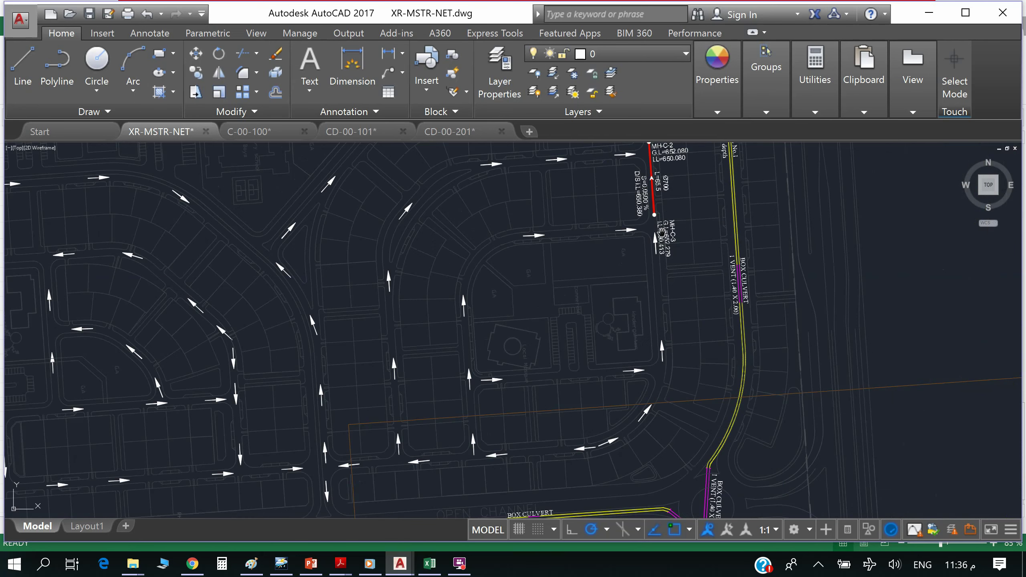
scroll(659, 233, "down", 3)
scroll(643, 306, "up", 8)
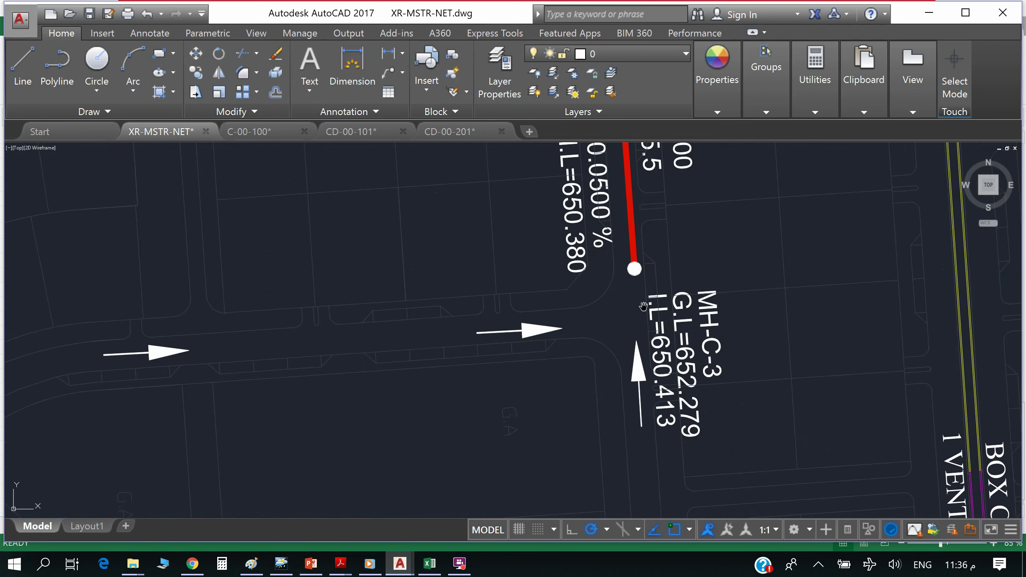